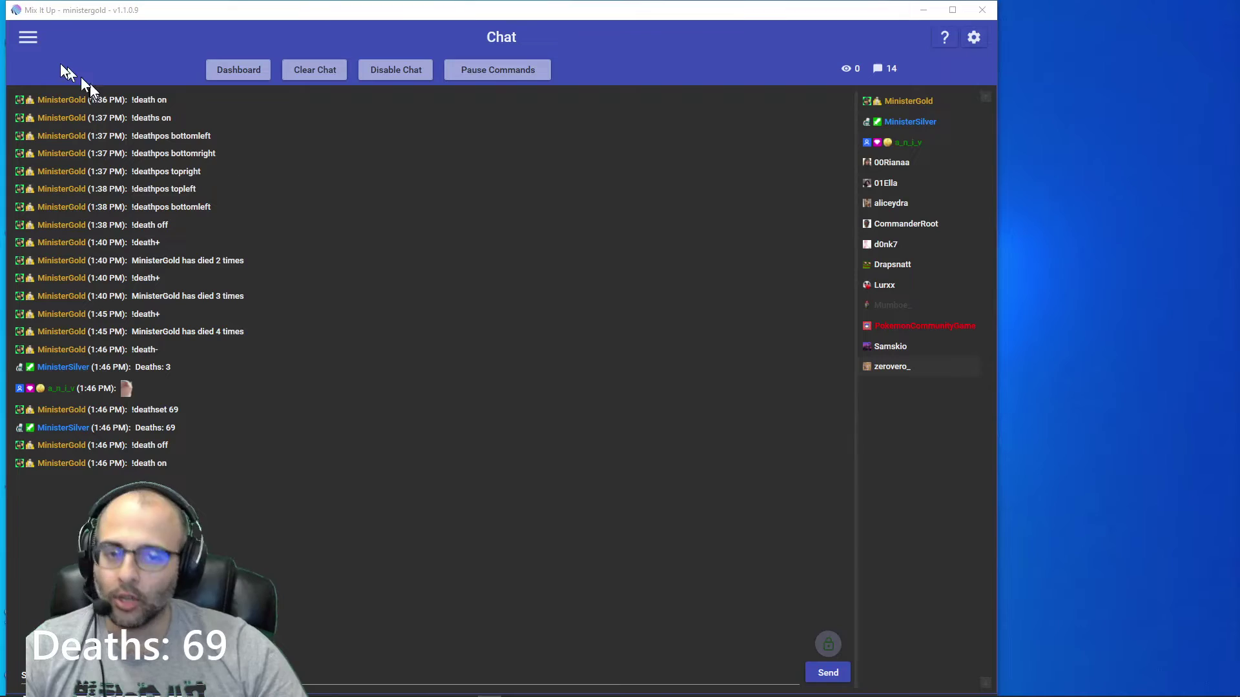
Filter the Commands page by 'death' and expand Ungrouped to list the nine death commands.
click(33, 36)
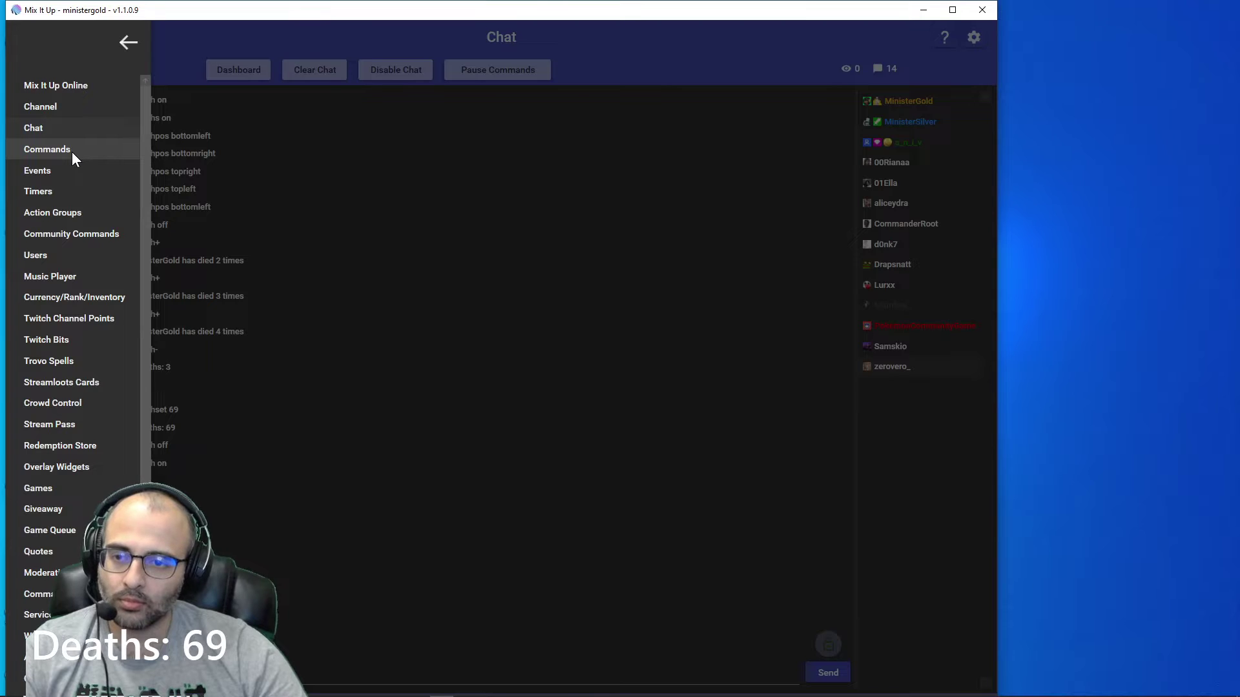
click(72, 153)
click(646, 72)
text(d)
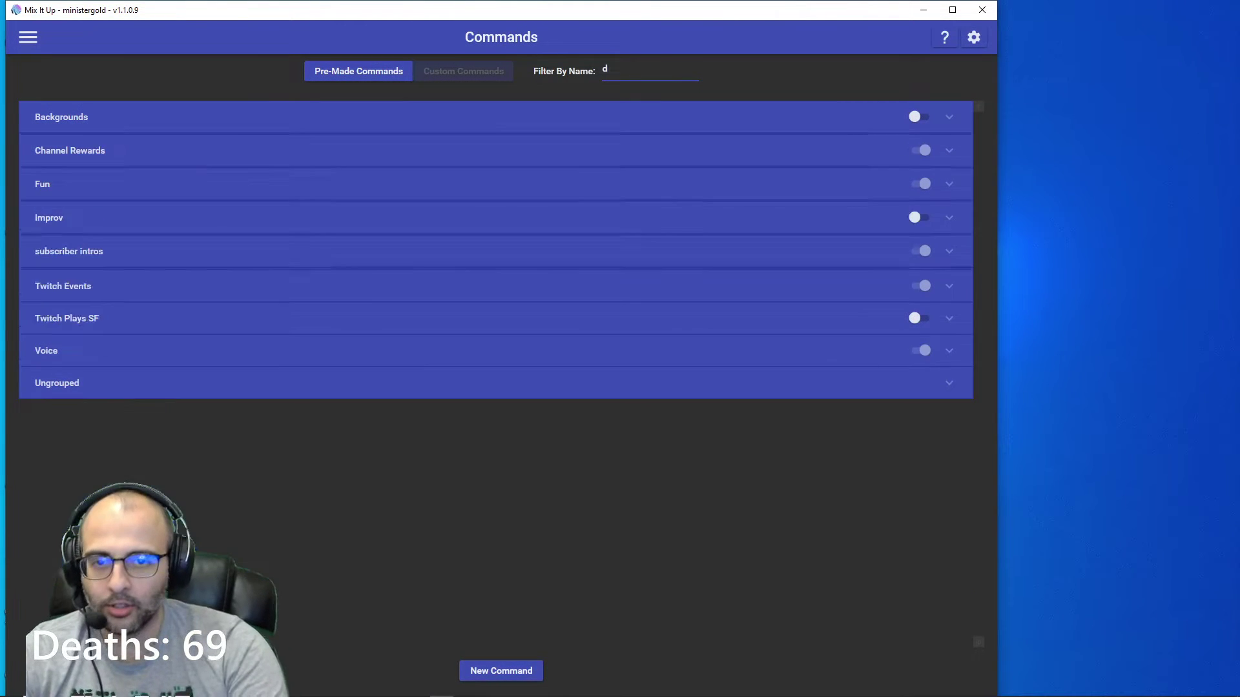
text(eath)
click(557, 137)
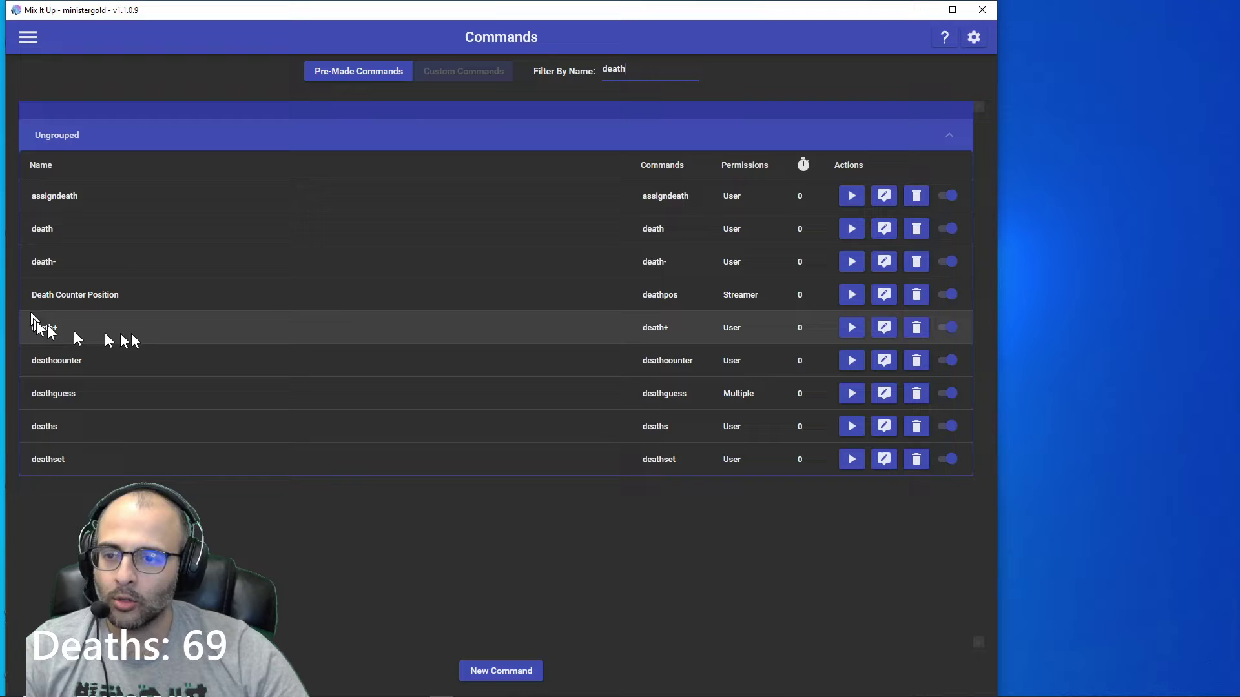
Open death+ in the Command Editor and expand its counter action setting deaths to $deaths + 1.
click(884, 330)
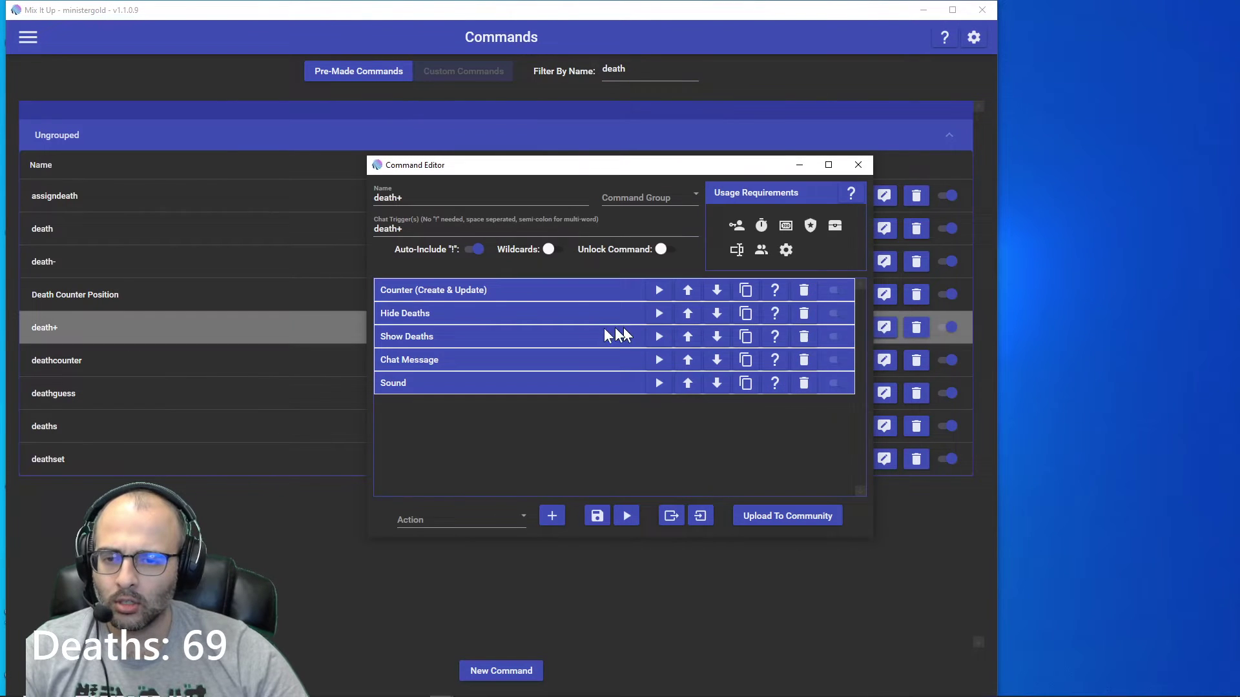
click(420, 291)
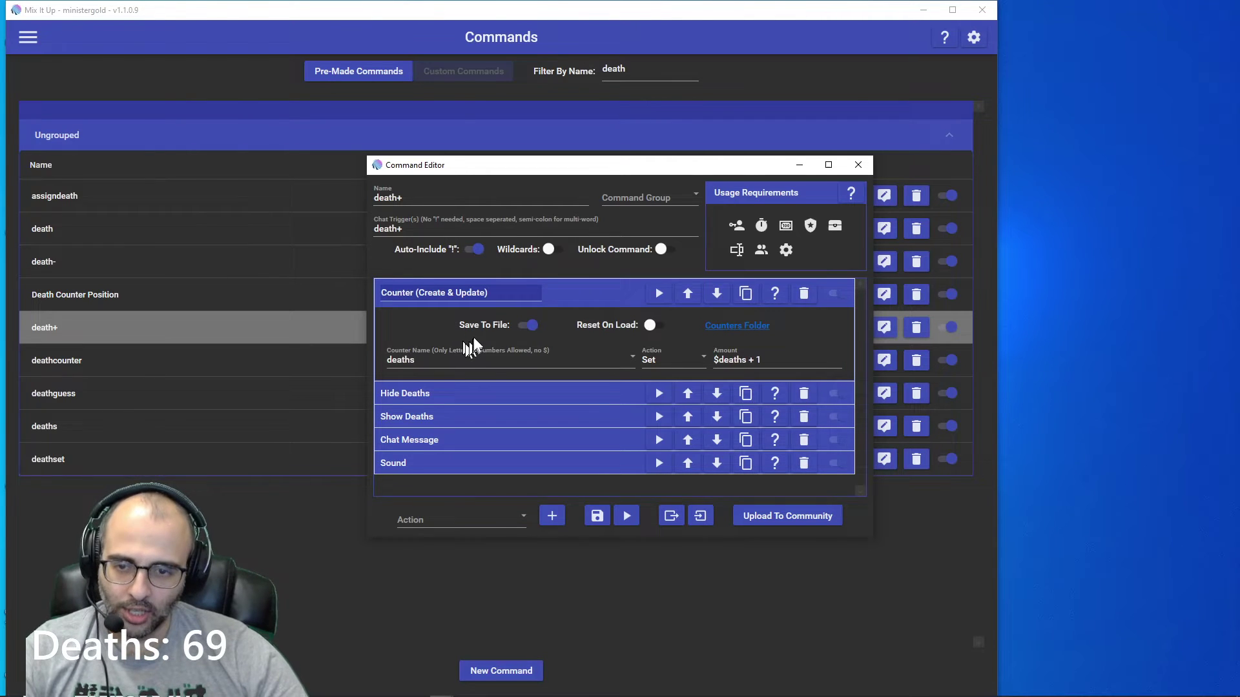
drag(405, 198, 364, 197)
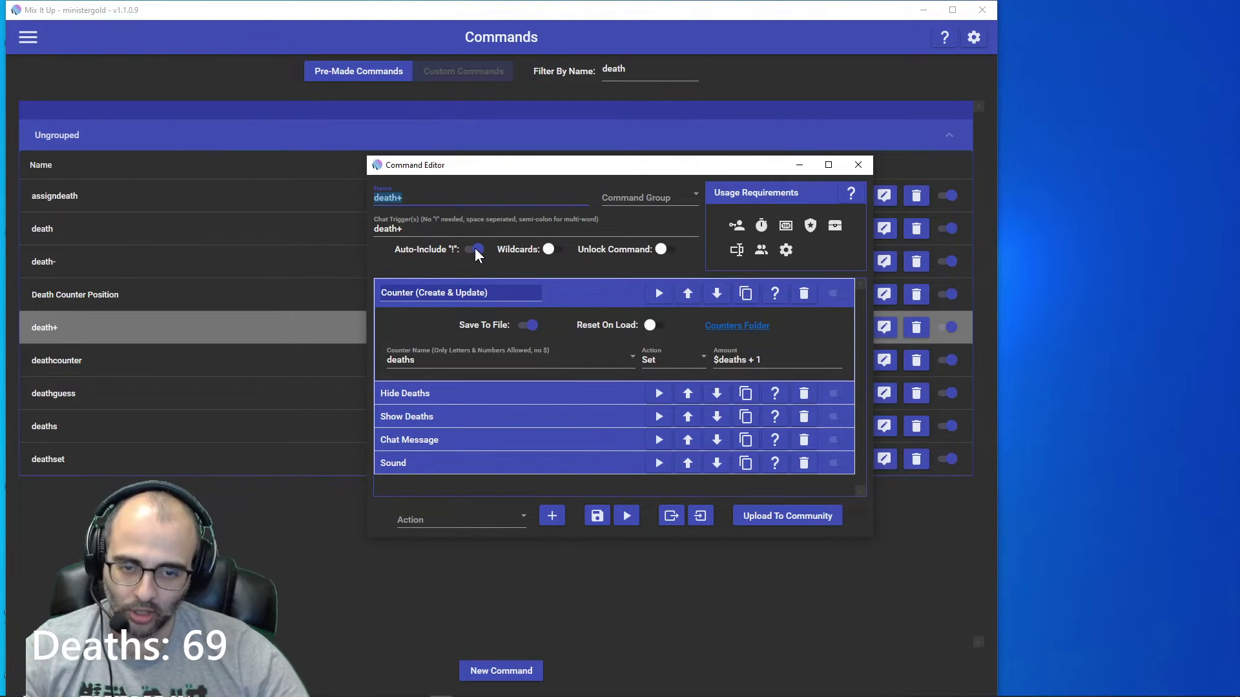
Switch death+ role requirements to Advanced and add the Streamer role.
click(736, 226)
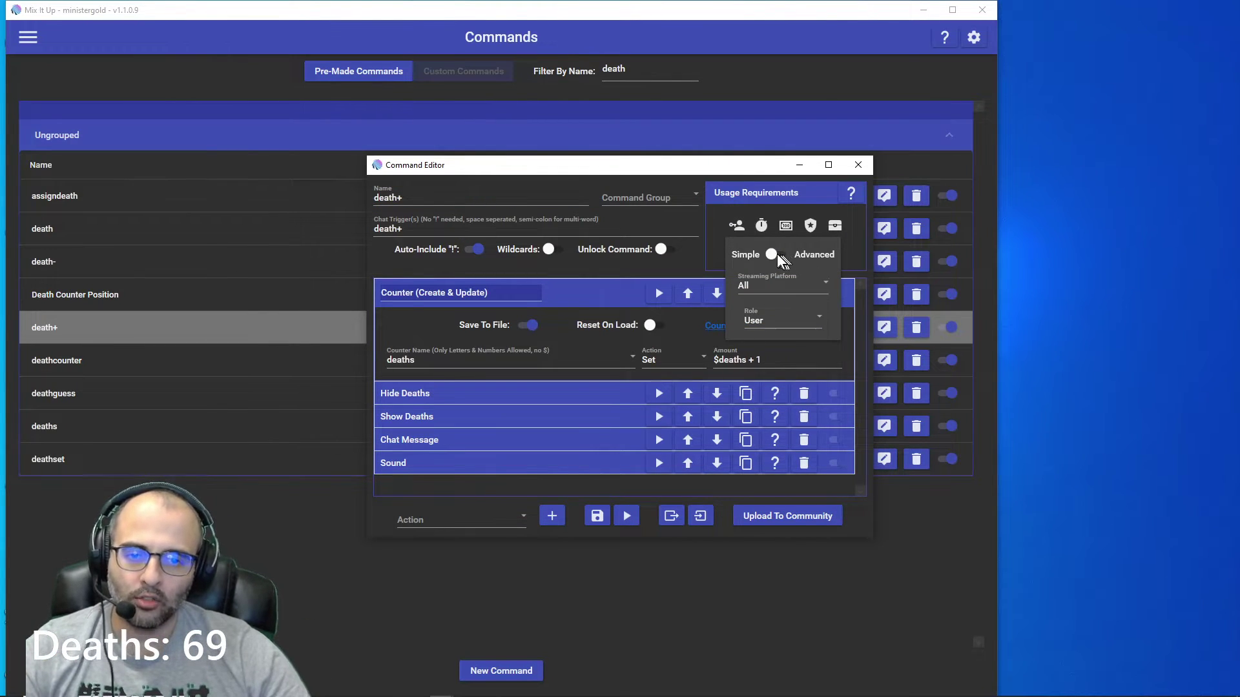
click(775, 254)
click(817, 316)
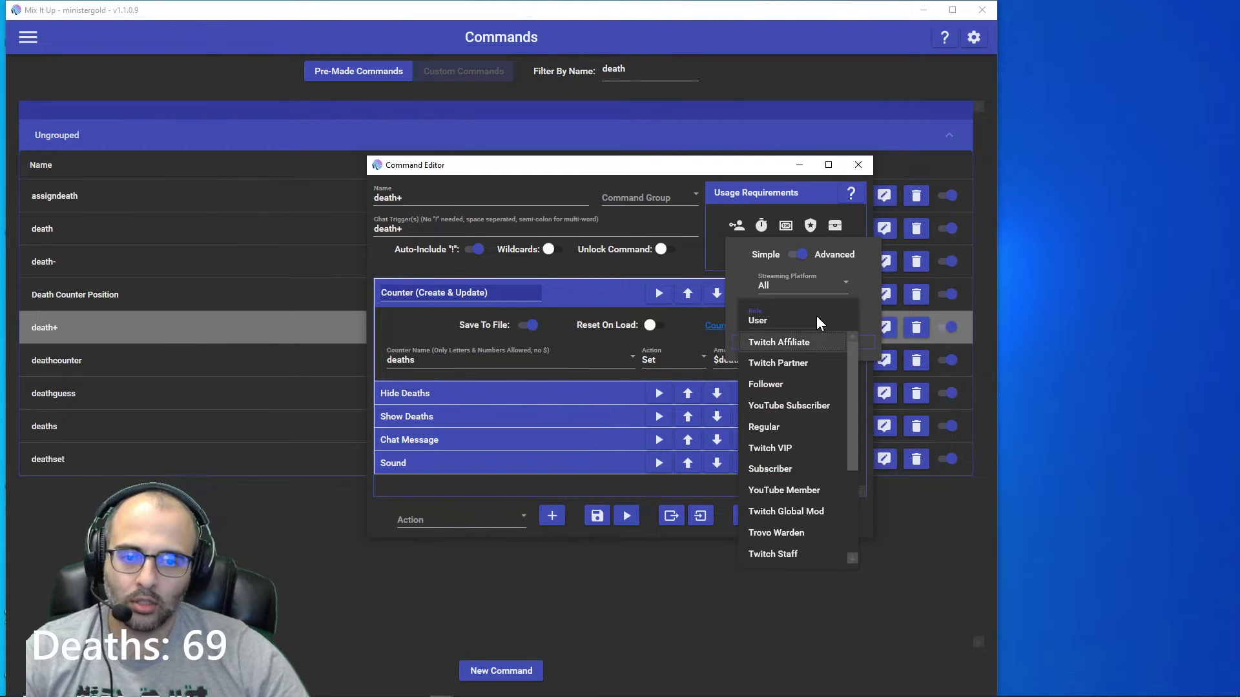
scroll(804, 480, down, 1)
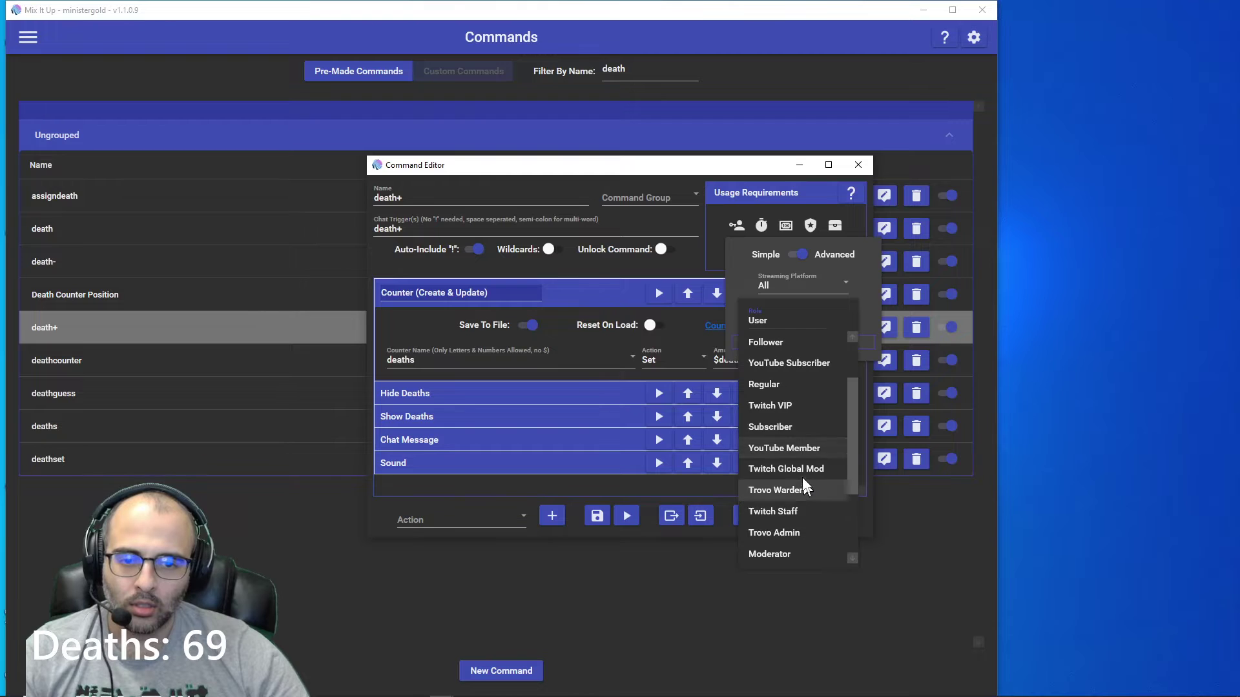
scroll(785, 417, down, 2)
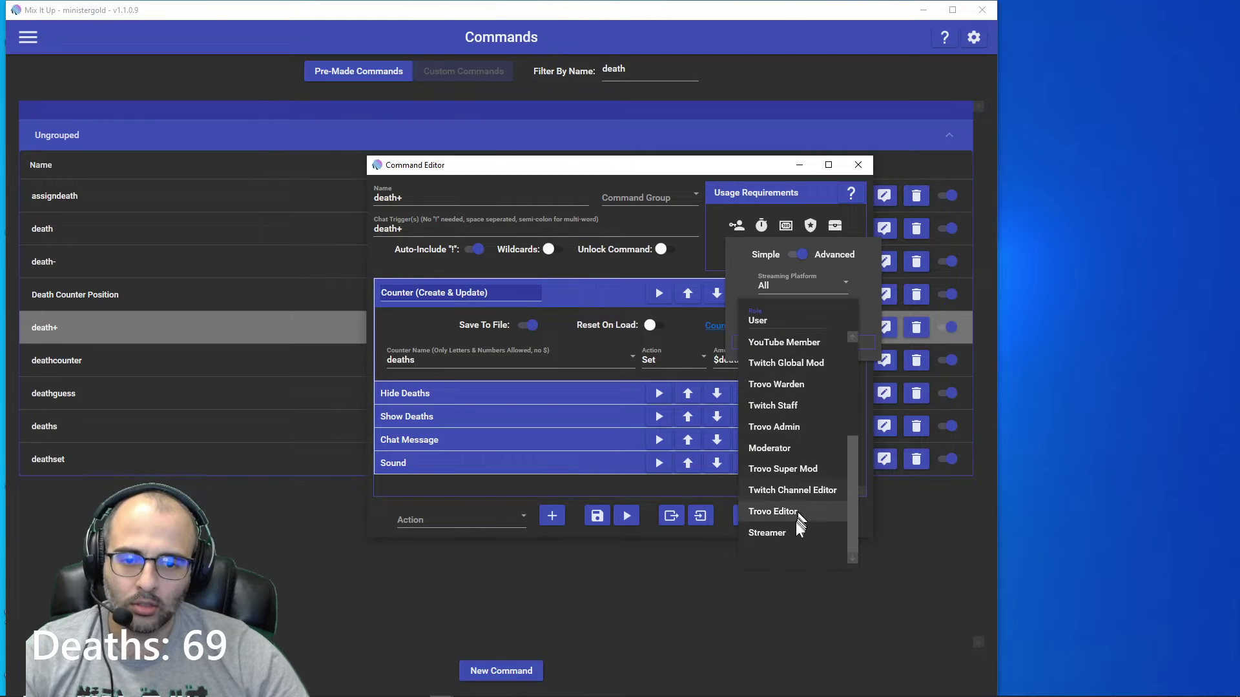
click(794, 532)
click(843, 320)
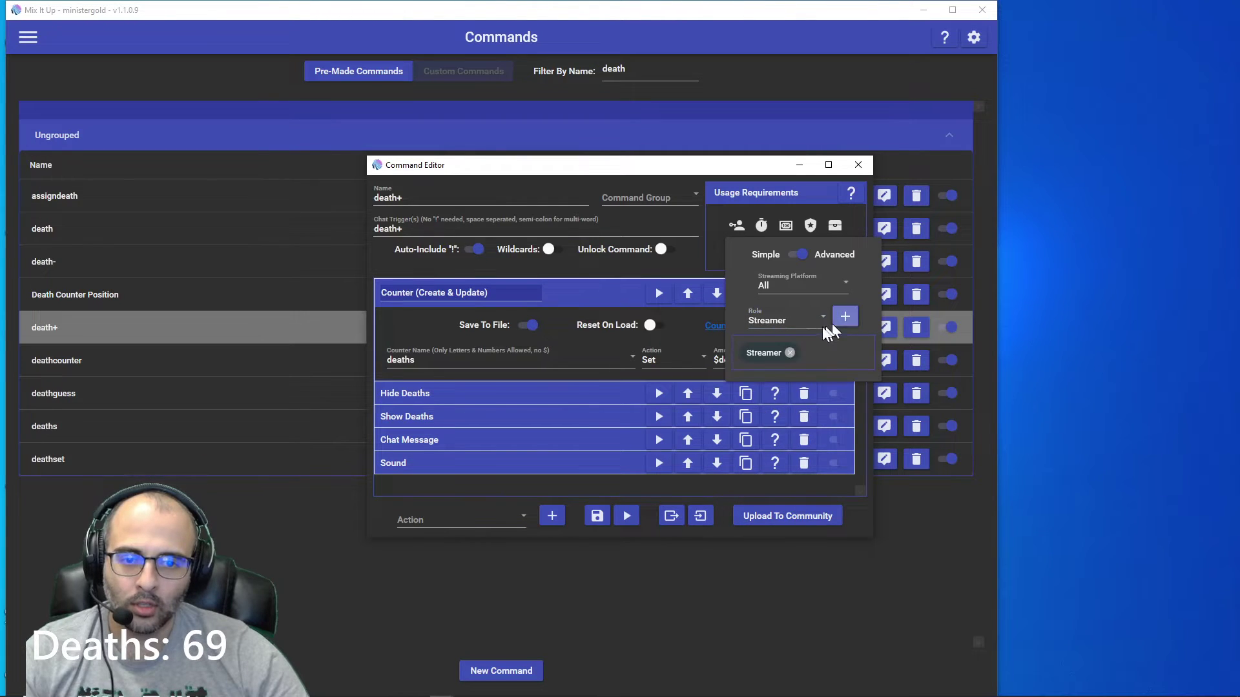
Add the Moderator role too, then confirm the Standard cooldown is 0 seconds.
click(811, 321)
click(786, 476)
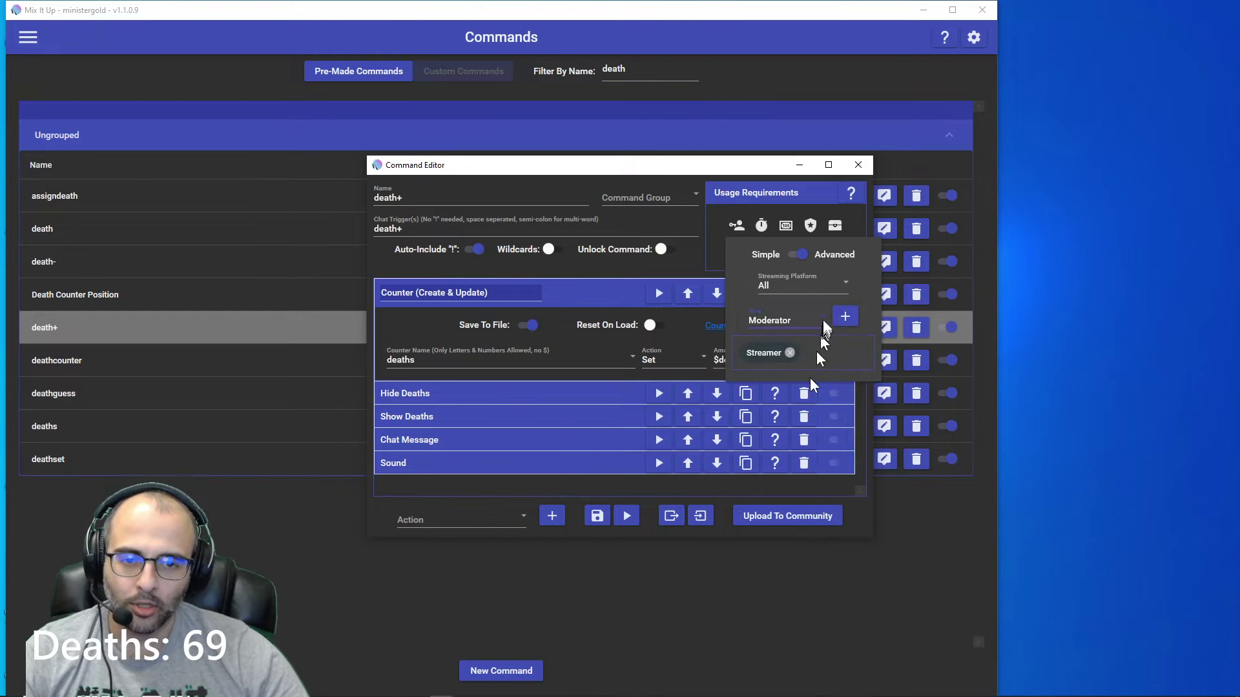
click(846, 317)
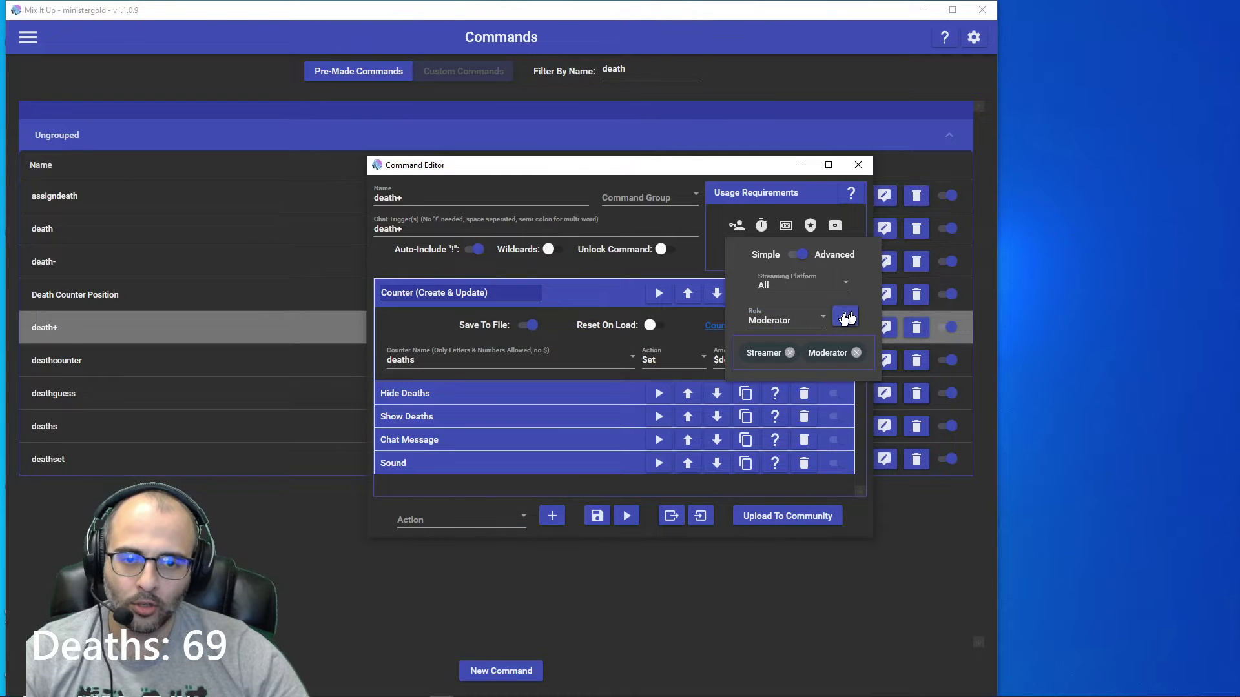
click(680, 172)
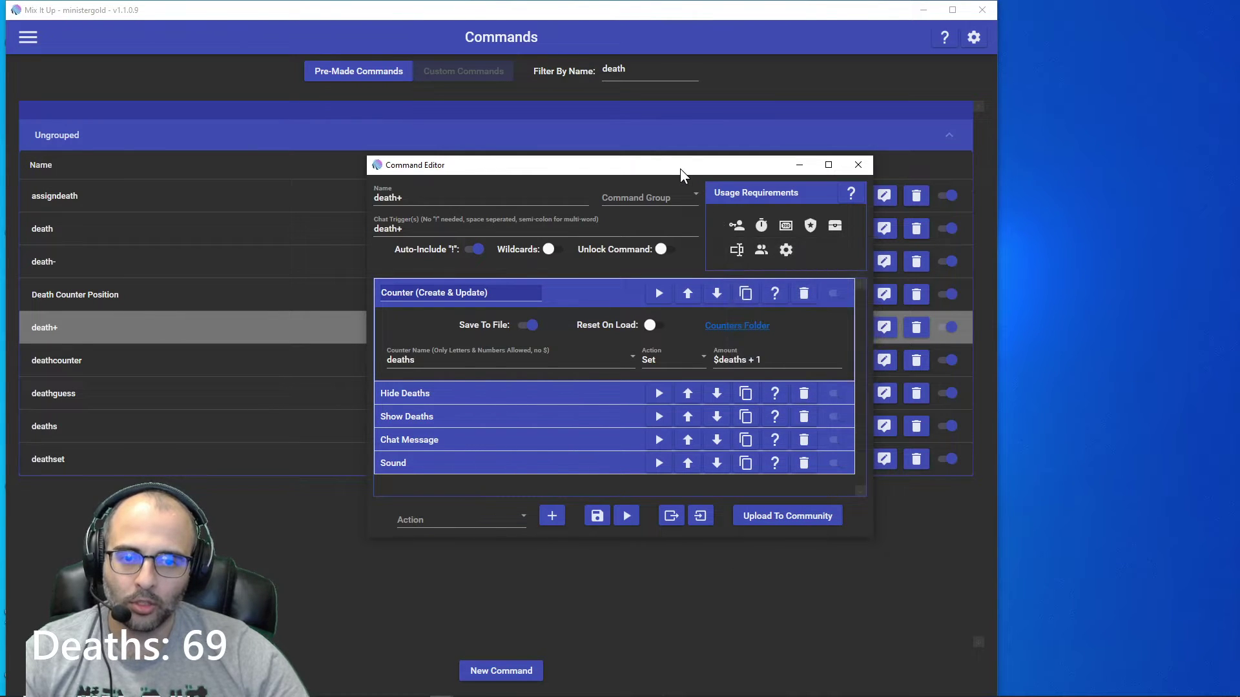
click(766, 231)
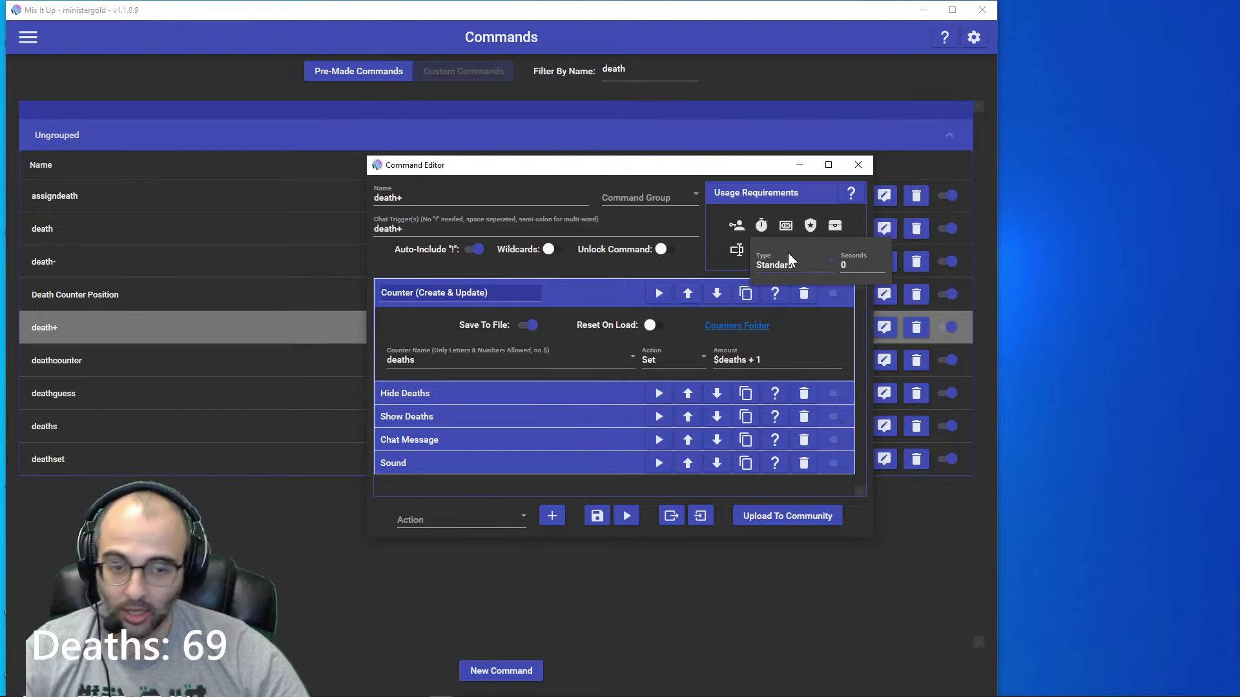
click(844, 265)
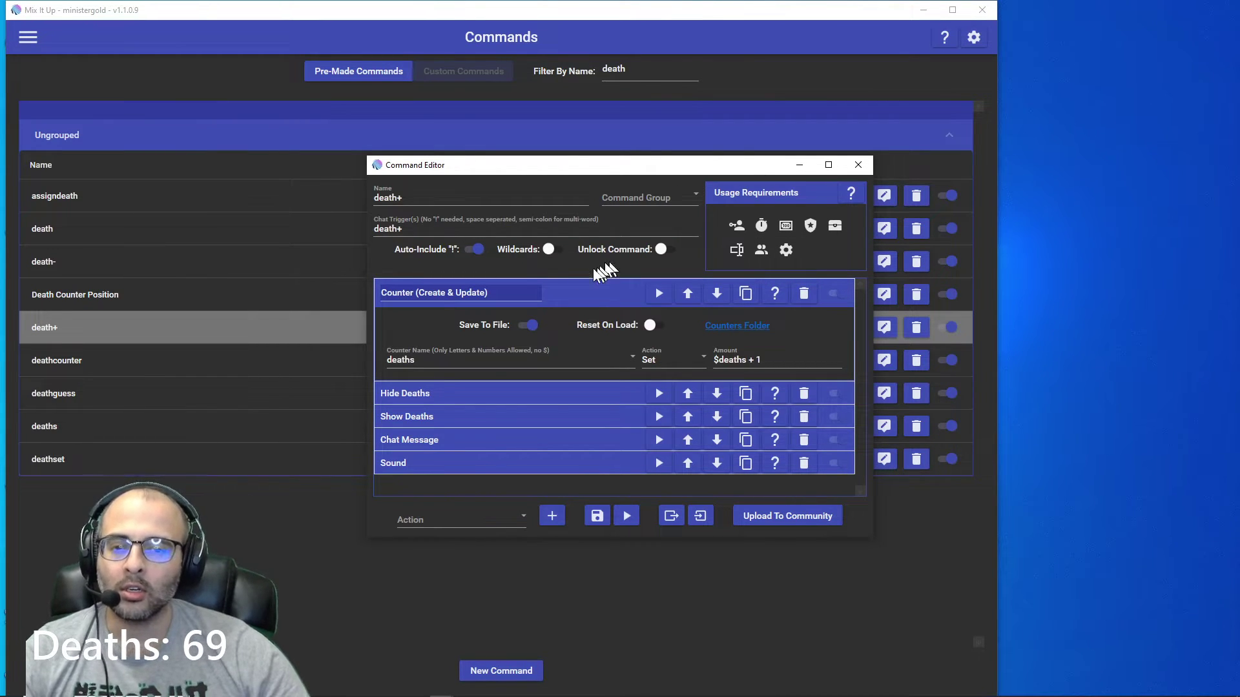
Add a Counter (Create & Update) action to death+ and expand its settings.
click(498, 511)
click(454, 343)
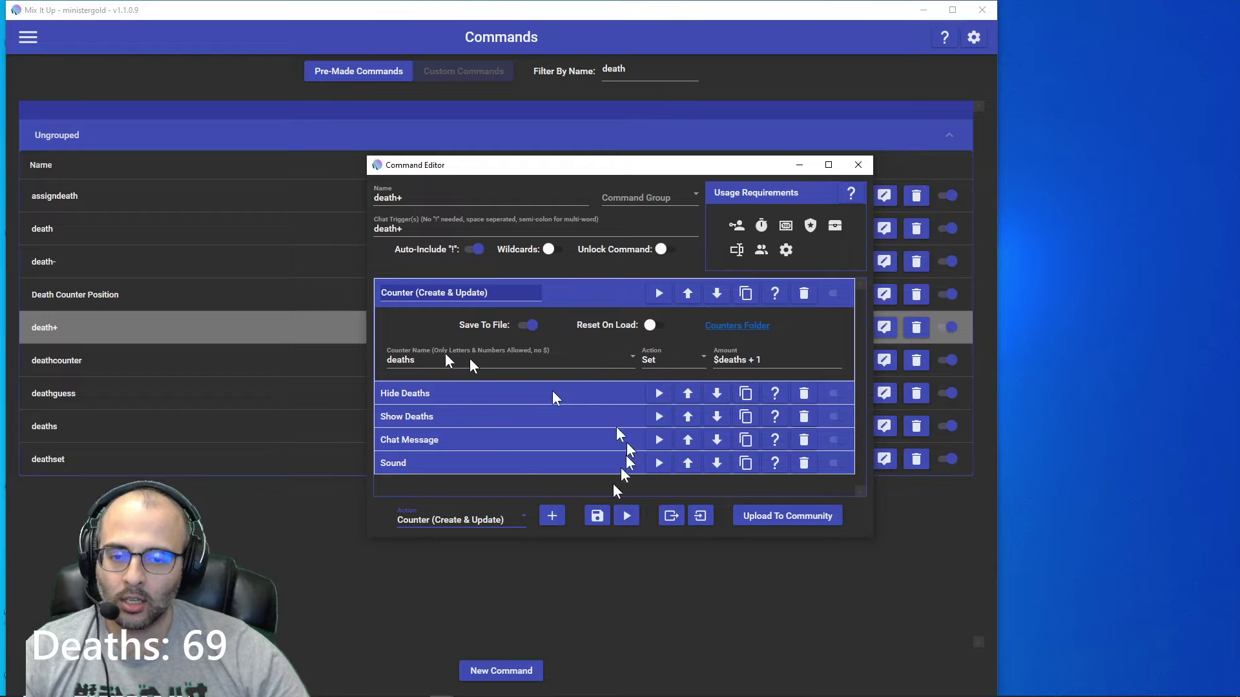
click(448, 298)
click(449, 288)
click(450, 288)
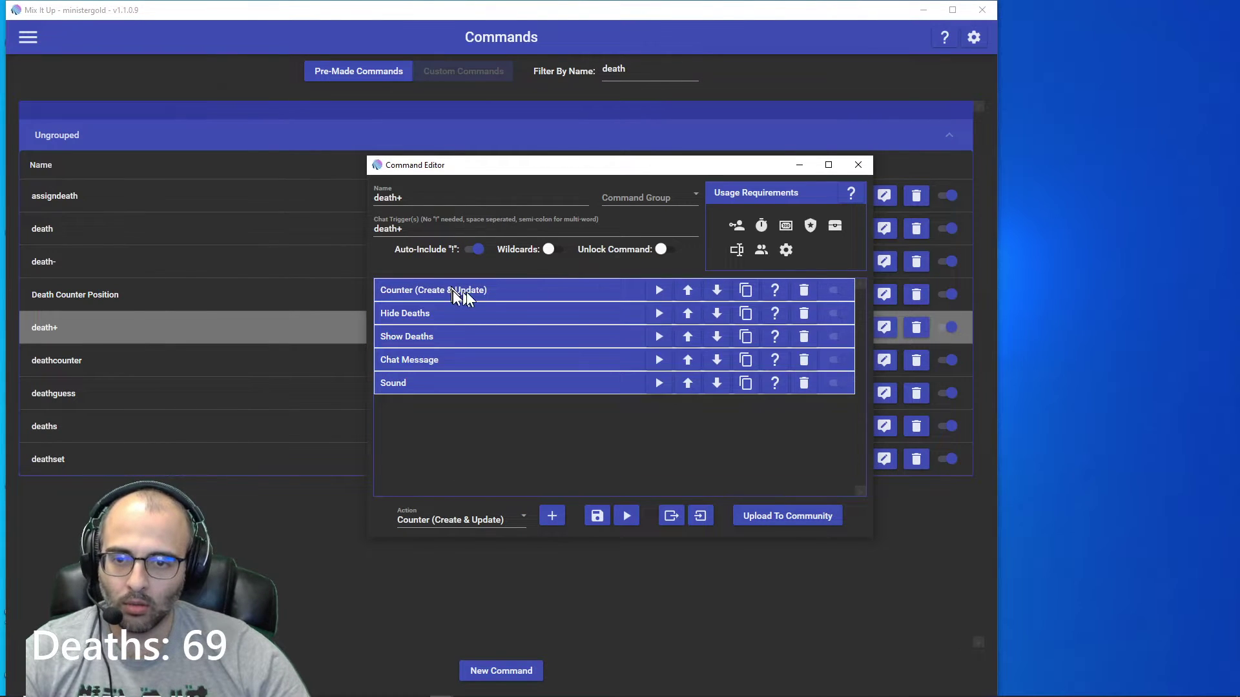
click(460, 294)
Rename the counter action to 'Deaths Count' and review its $deaths amount and Hide Deaths action.
key(ctrl+a)
text(D)
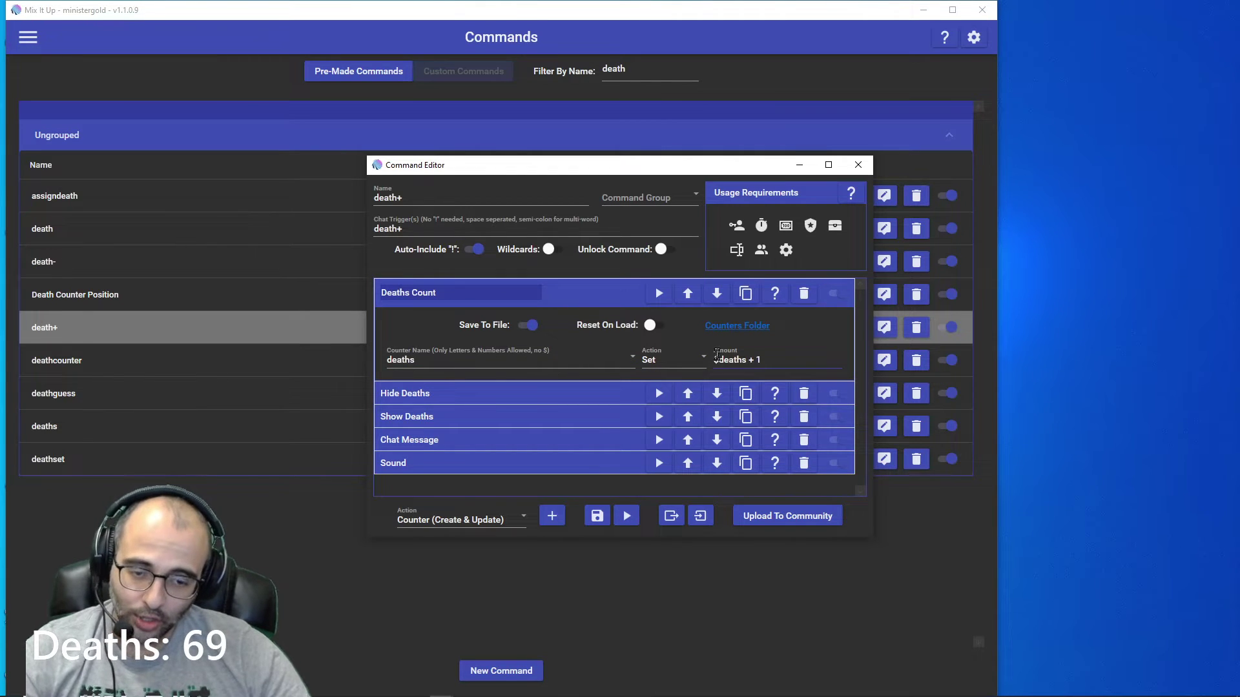
drag(748, 364, 697, 362)
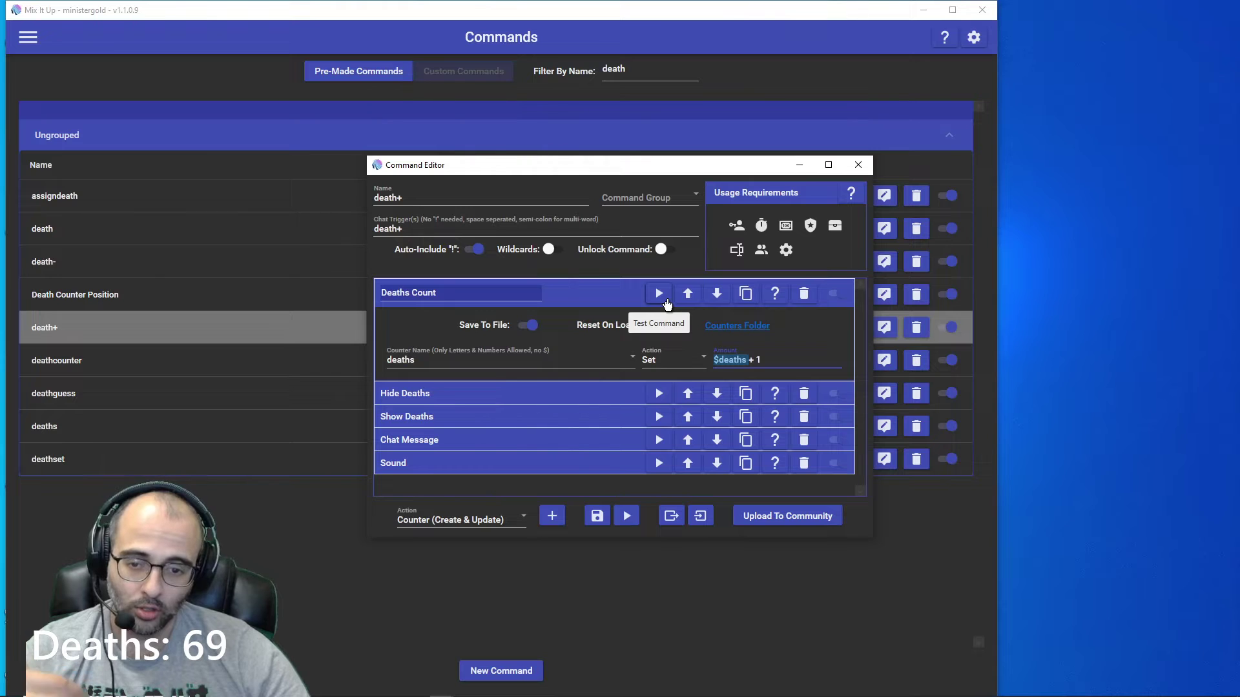
click(436, 393)
Expand the Show Deaths action, enlarge the Command Editor window, and save death+.
scroll(448, 411, down, 2)
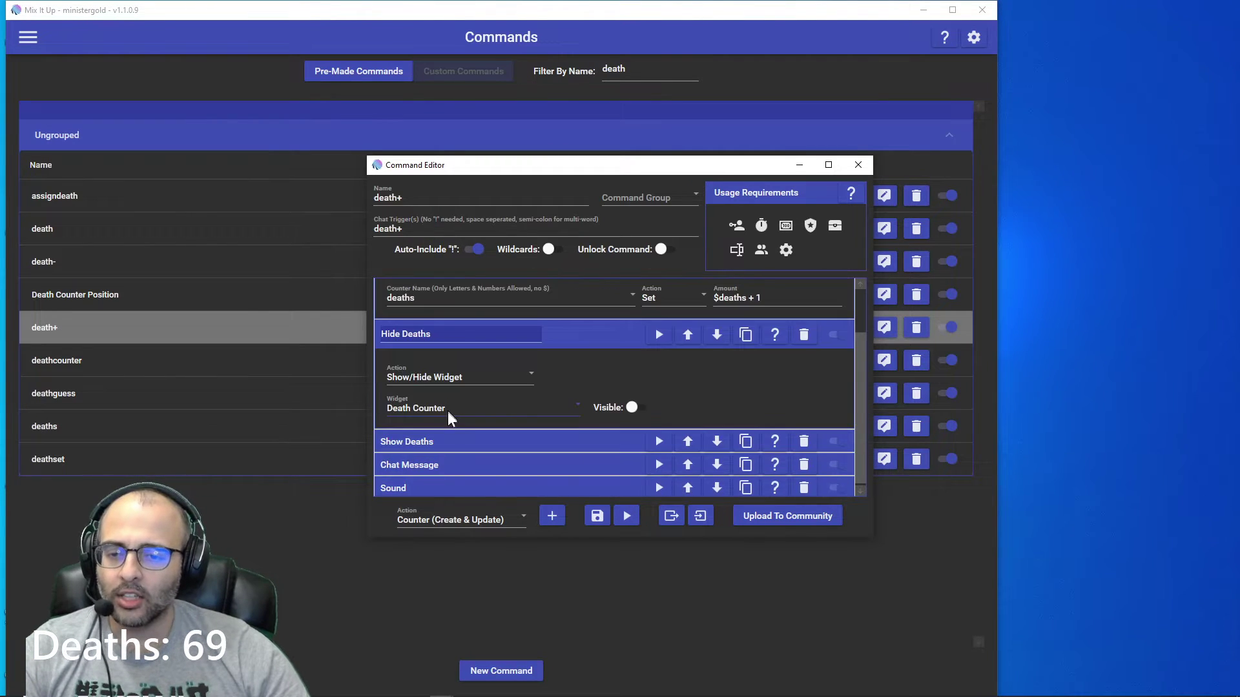
click(448, 441)
drag(867, 535, 934, 662)
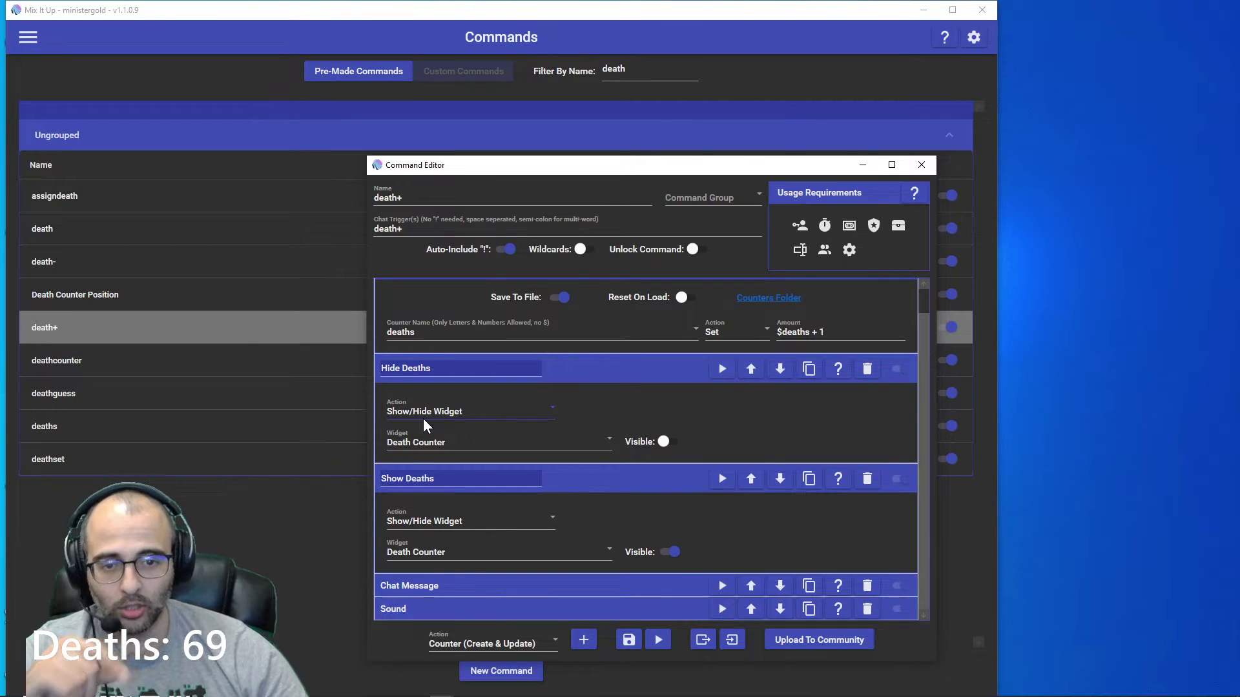
click(624, 640)
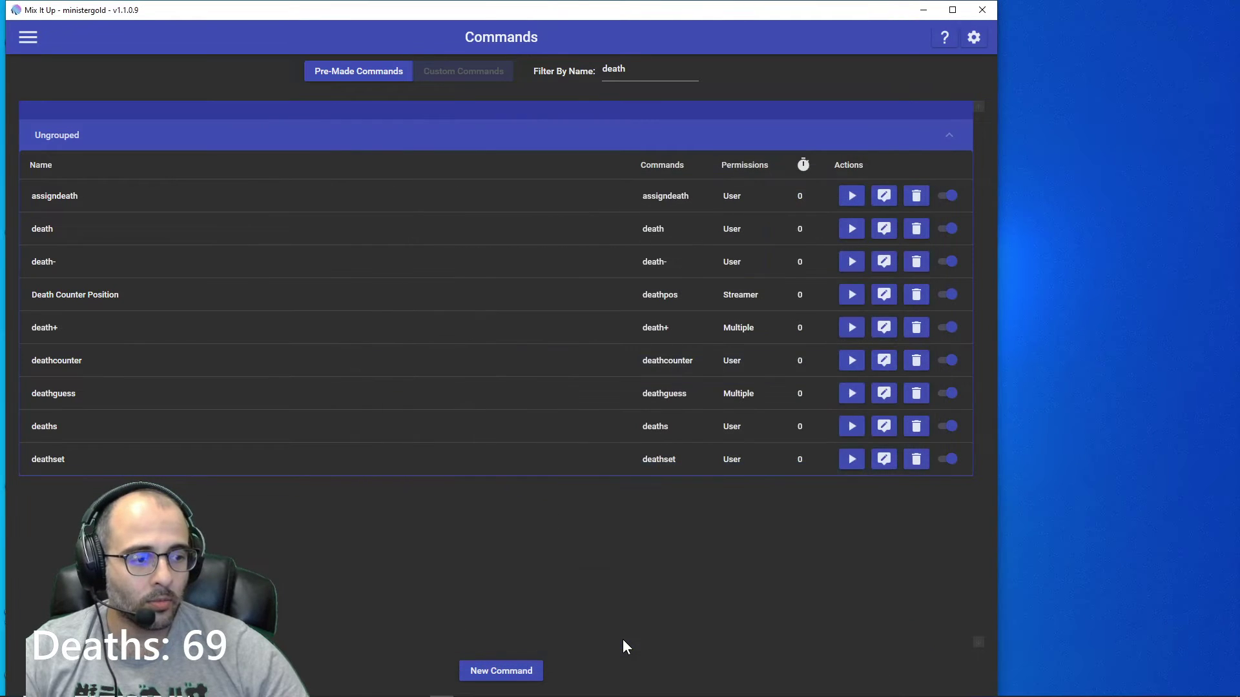
Go to Overlay Widgets and open the Death Counter widget showing 'Deaths: $deaths'.
click(28, 38)
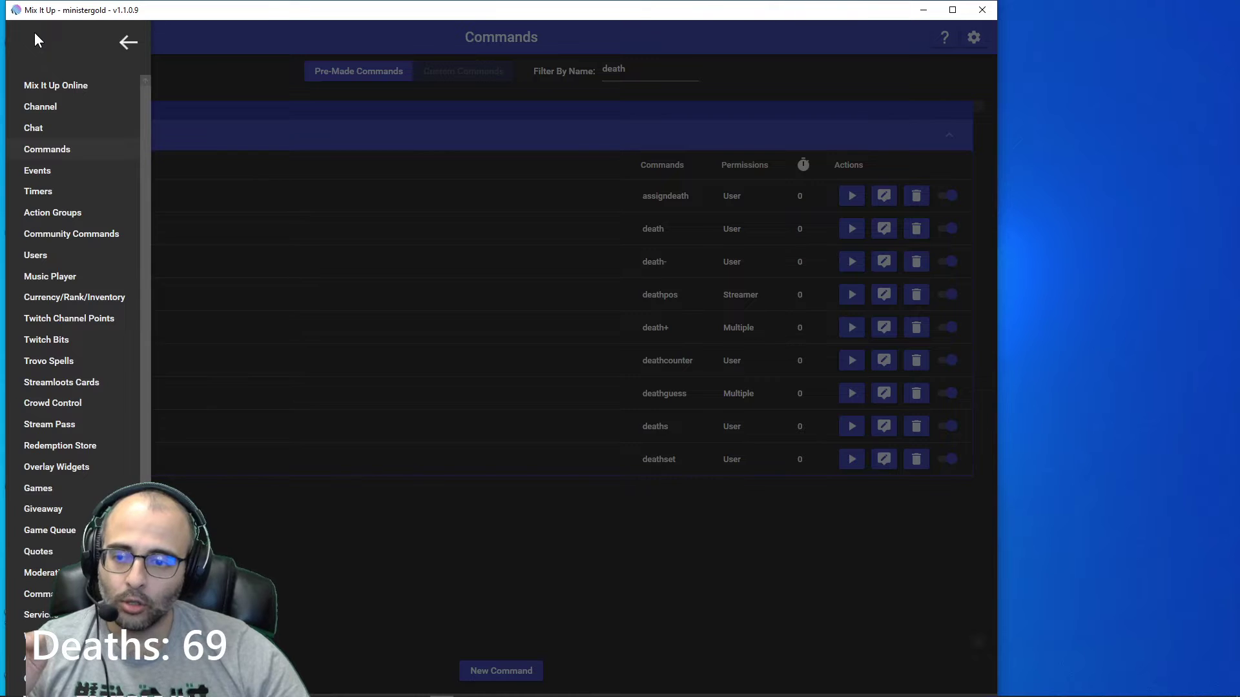
click(64, 469)
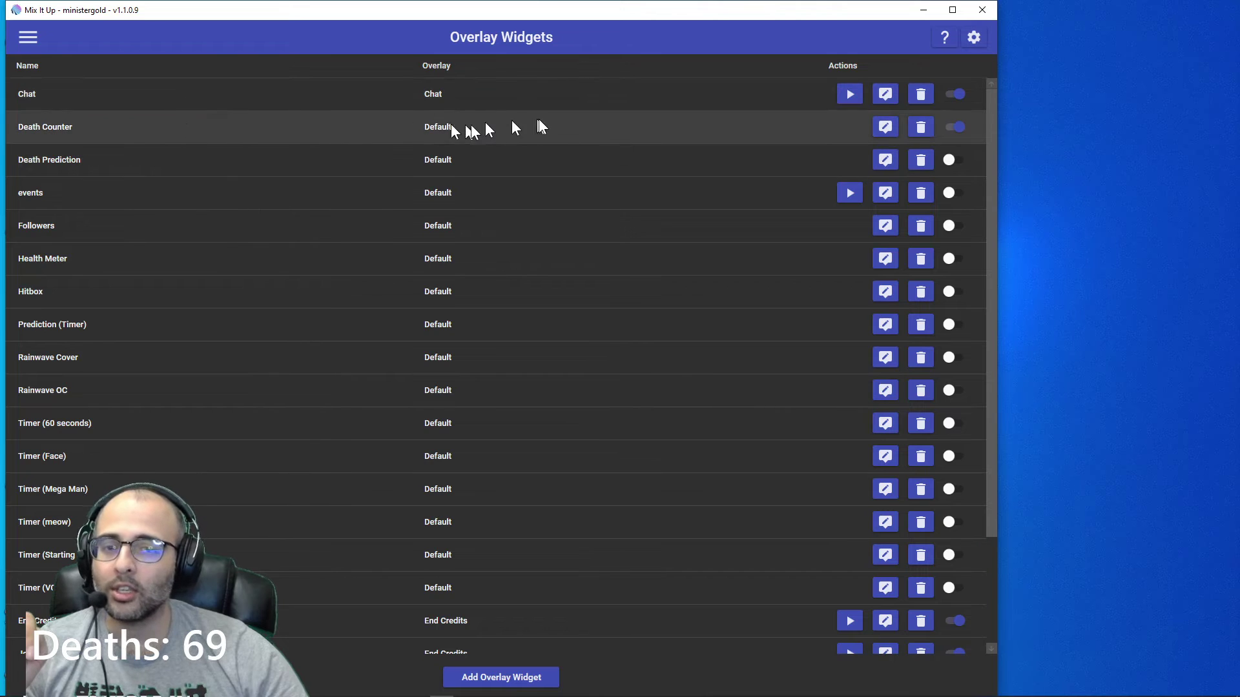
click(885, 128)
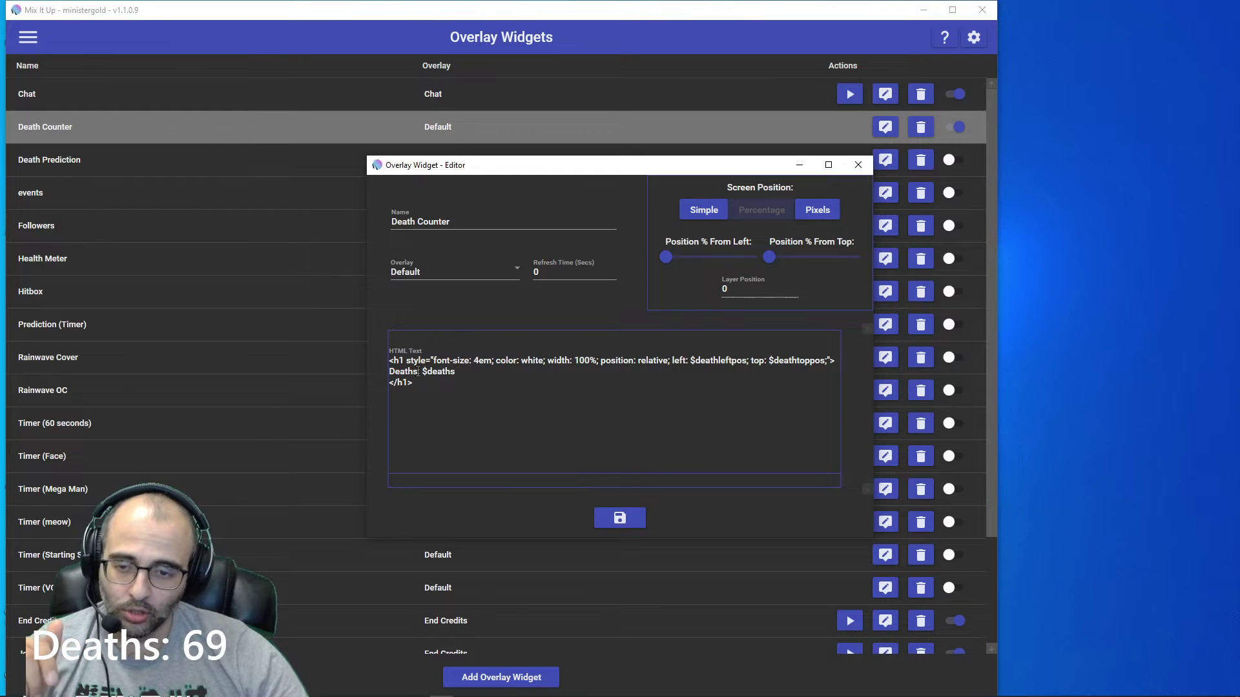
Close the Death Counter editor and start a new overlay widget of type HTML.
click(859, 164)
click(510, 680)
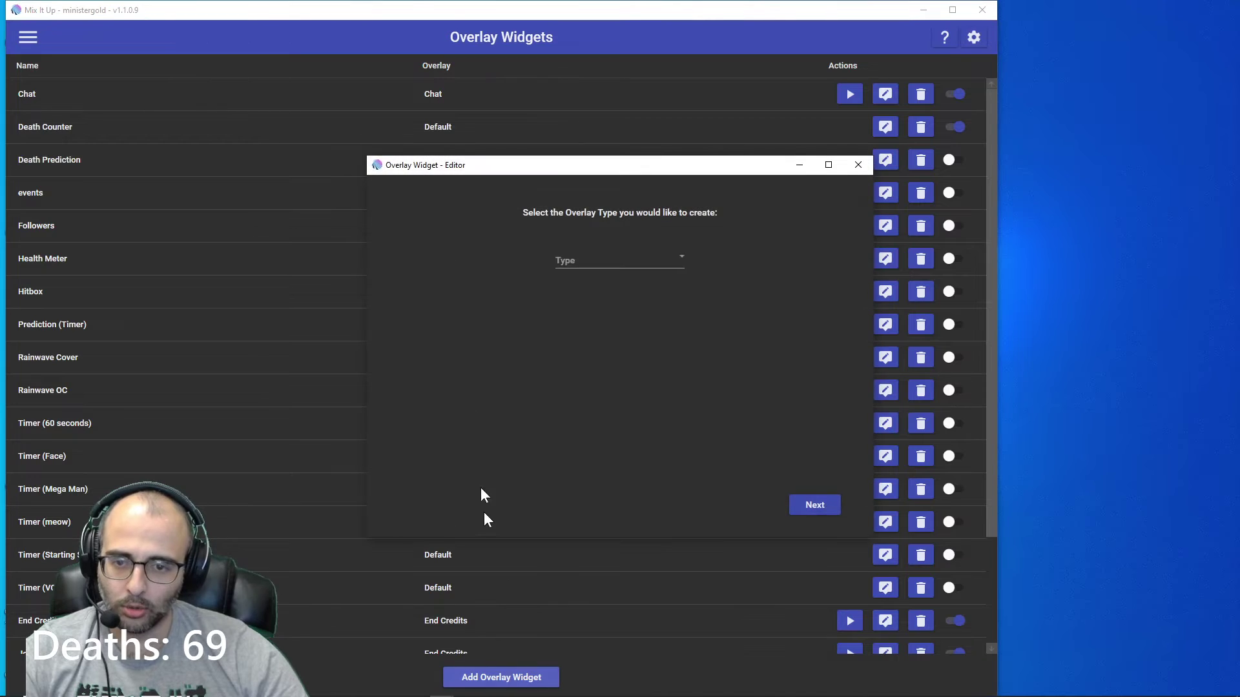
click(579, 264)
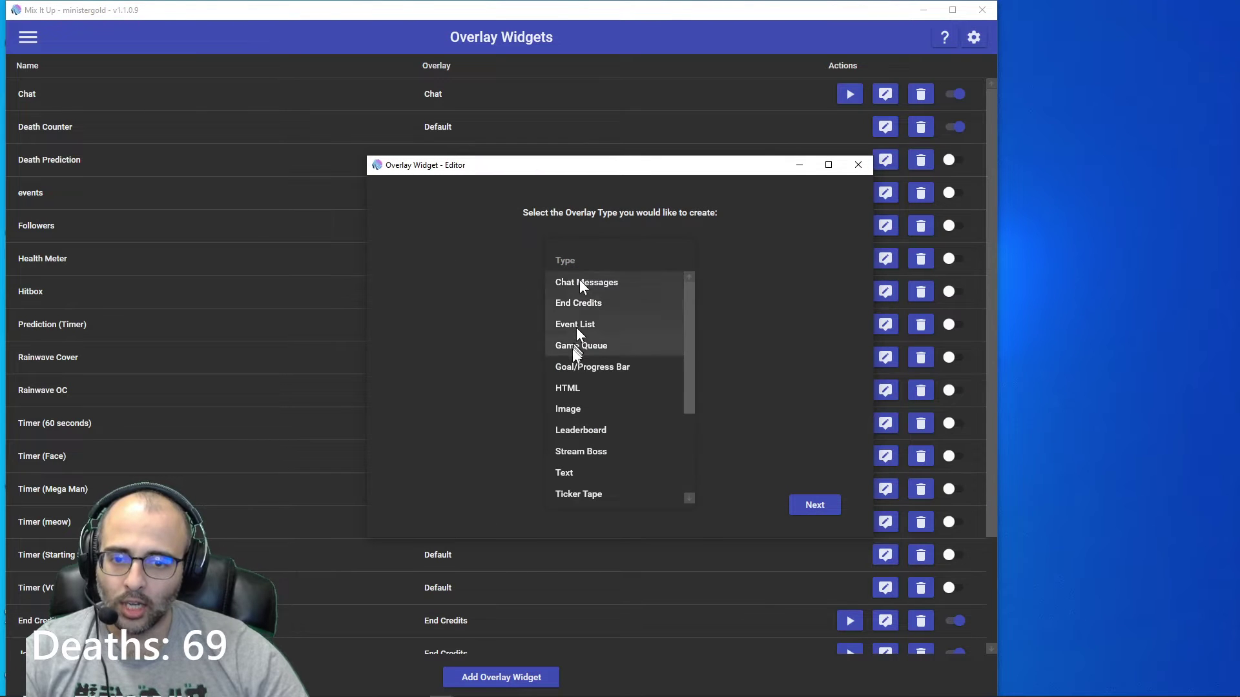
click(569, 387)
click(829, 506)
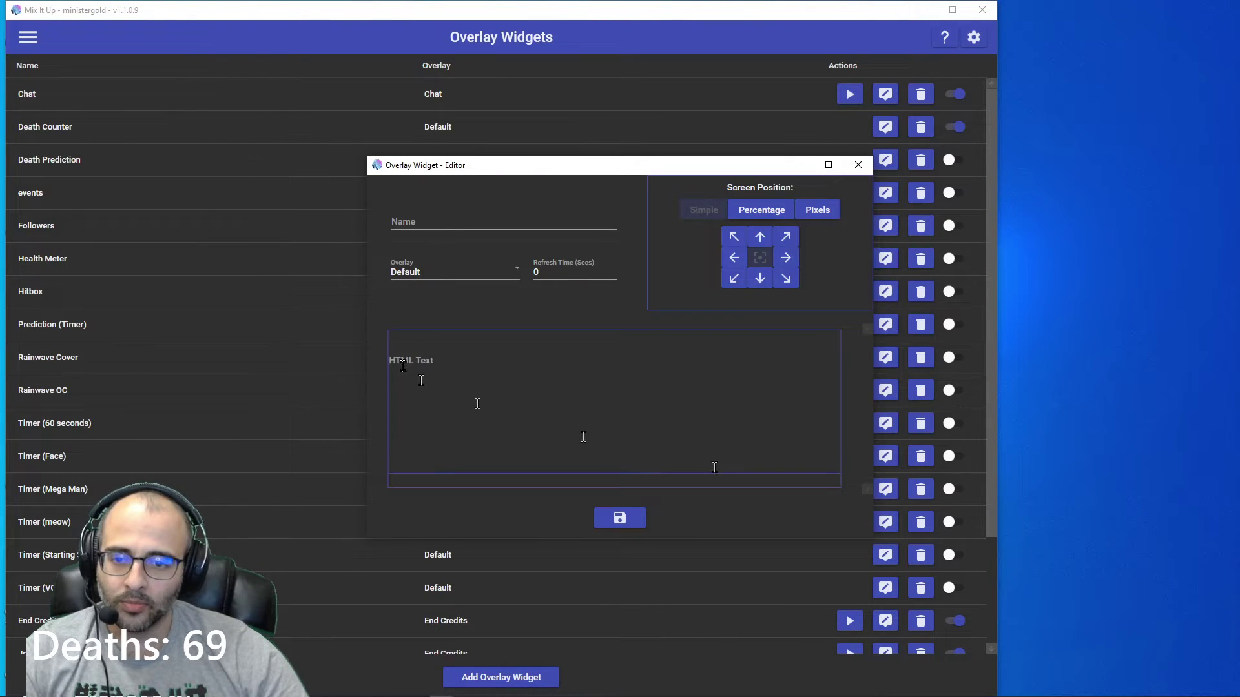